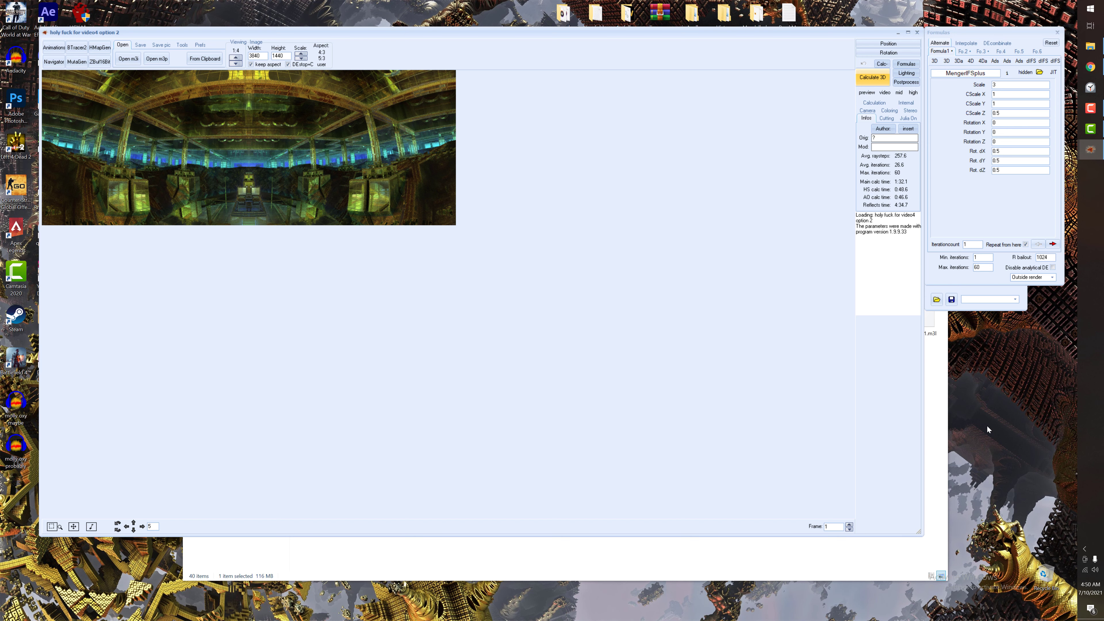
# Place the volumetric 4 render below the option 2 render for comparison, check its volume light setting, and close it
pyautogui.click(1092, 151)
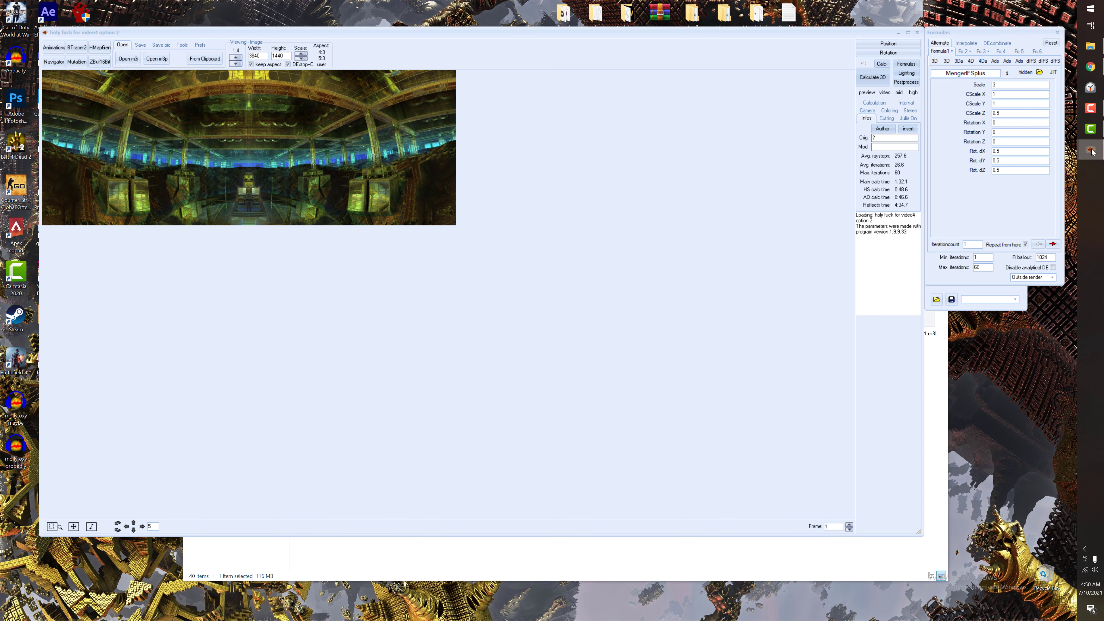
pyautogui.click(1024, 180)
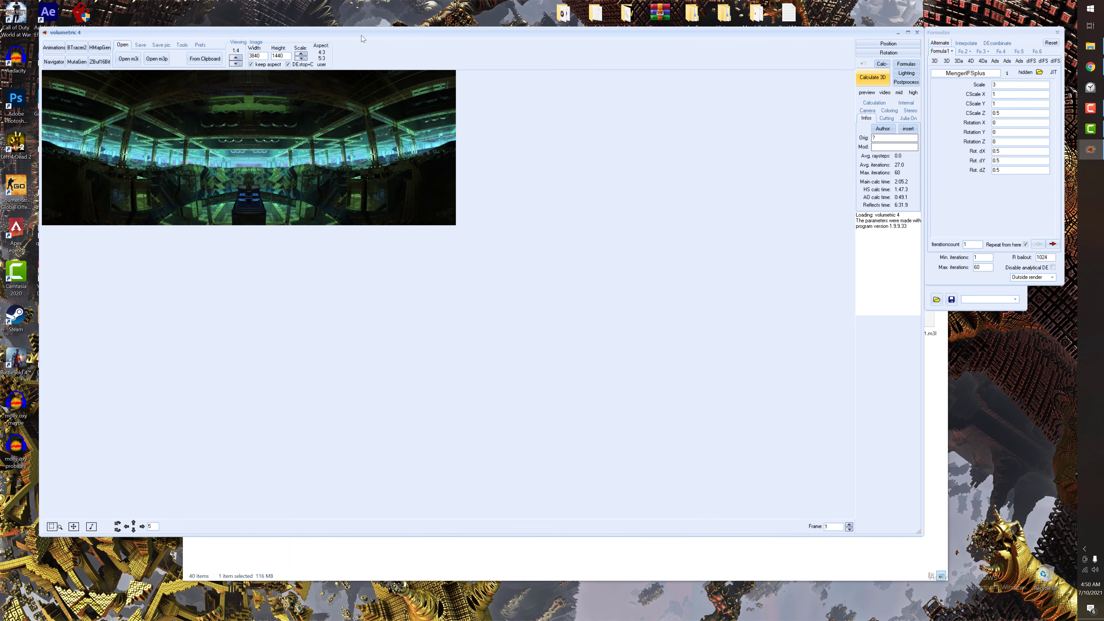
pyautogui.moveTo(361, 35); pyautogui.dragTo(367, 246)
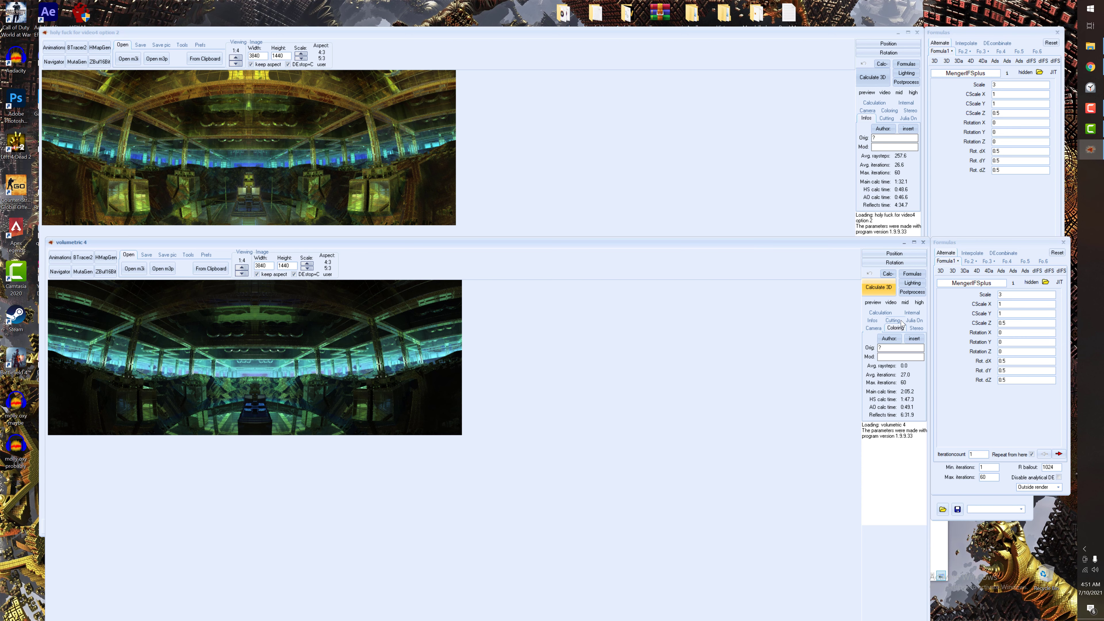
pyautogui.click(898, 321)
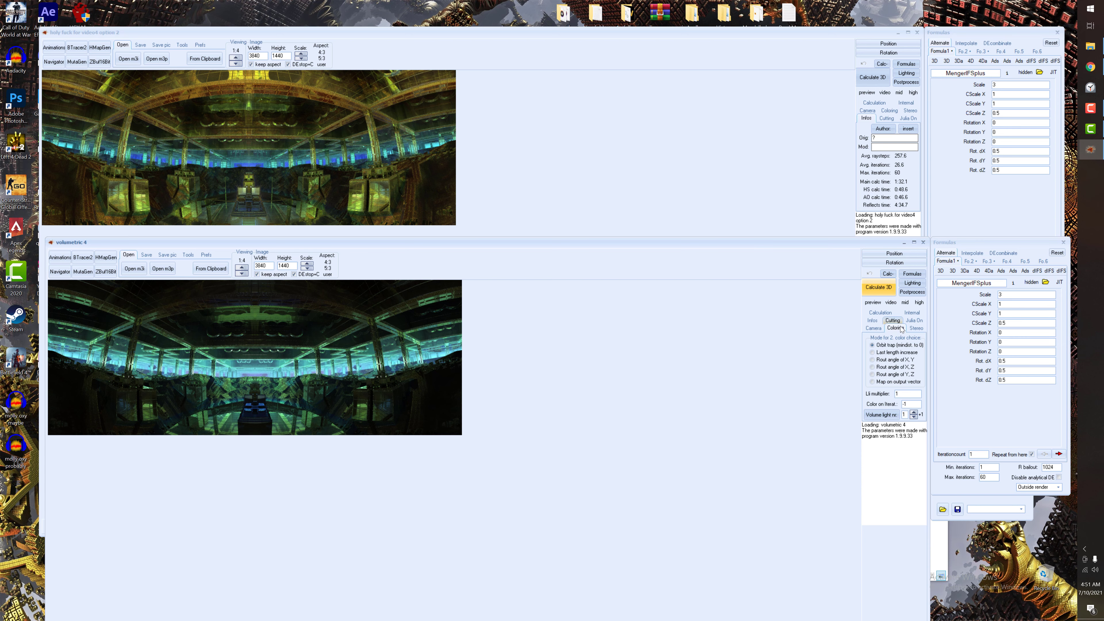
pyautogui.click(923, 244)
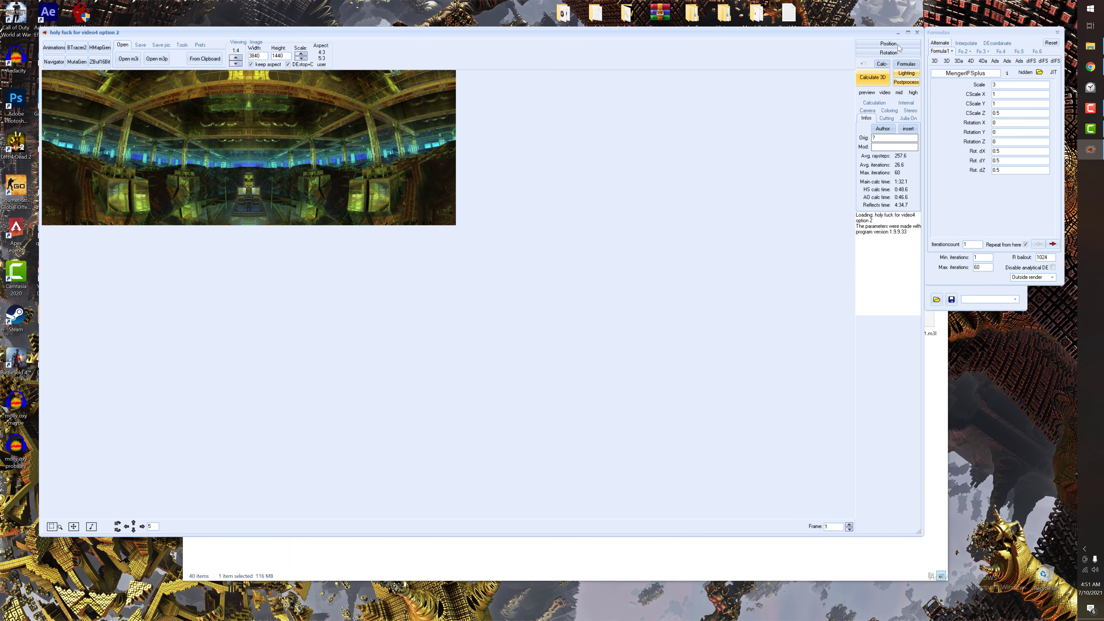
# Switch the coloring option from dynamic fog to volumetric light on light 1 and set the volumetric map size to +1
pyautogui.click(890, 111)
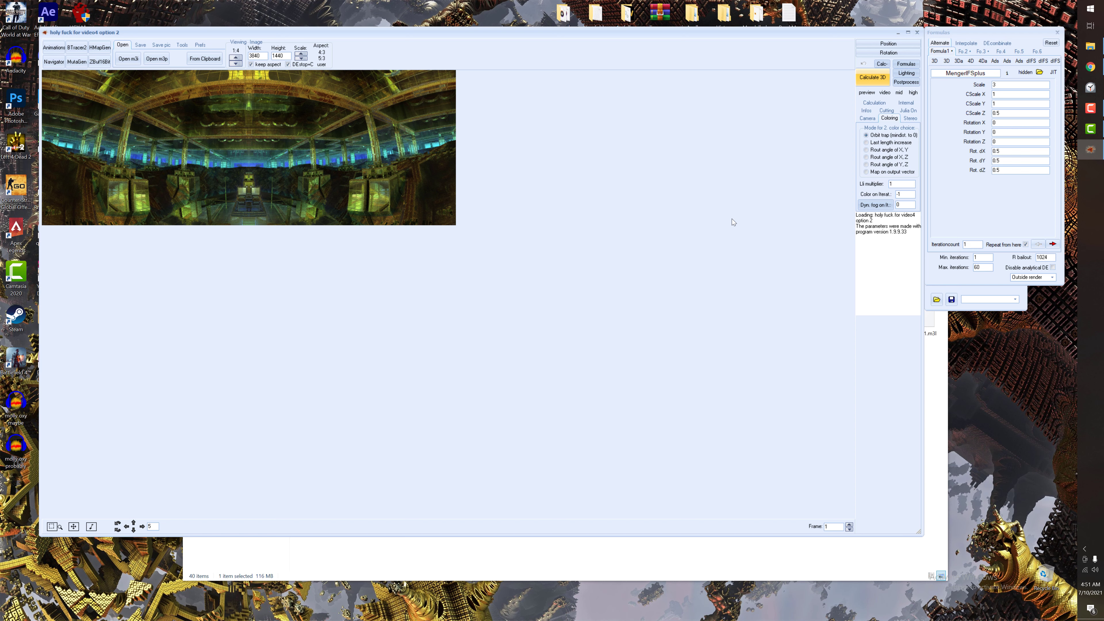
pyautogui.click(878, 206)
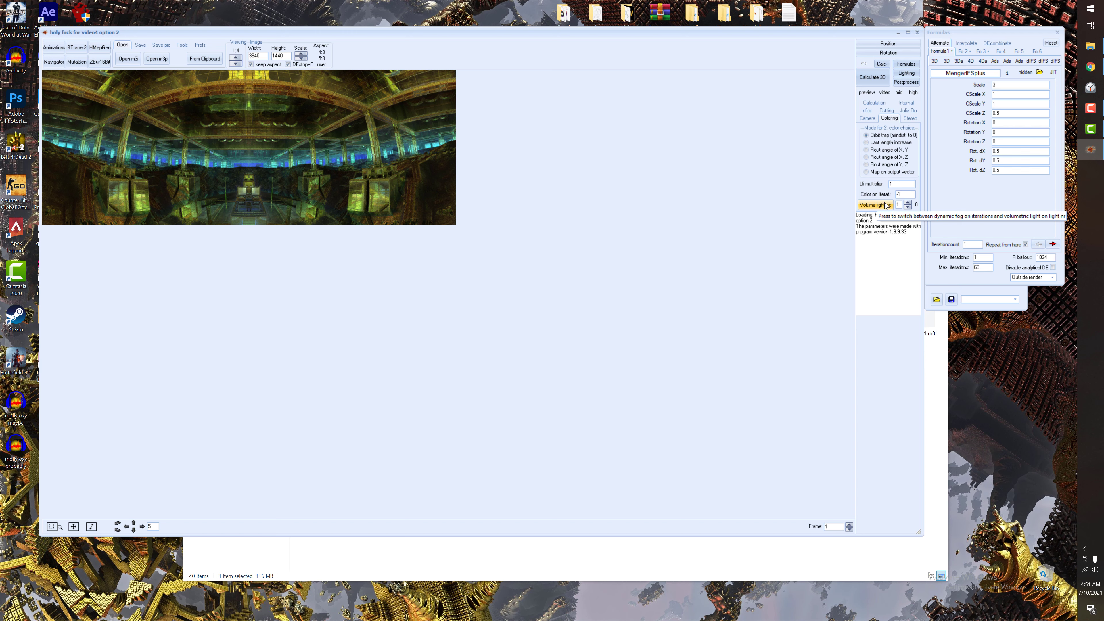
pyautogui.click(909, 202)
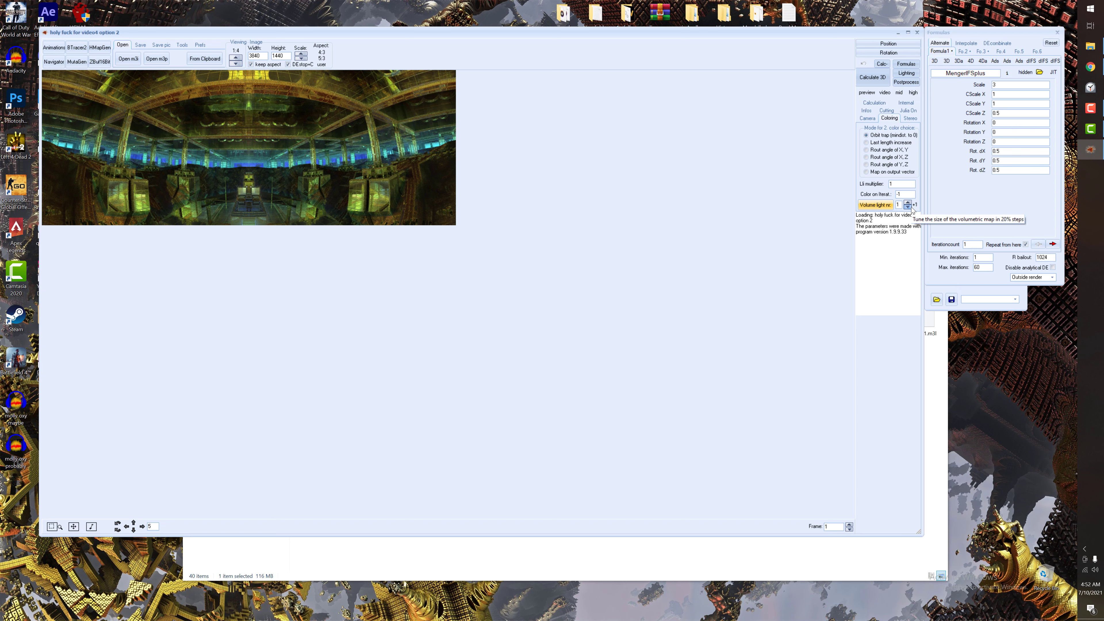
# Insert the volumetric light color into the dynamic fog colors of the lighting settings
pyautogui.click(906, 73)
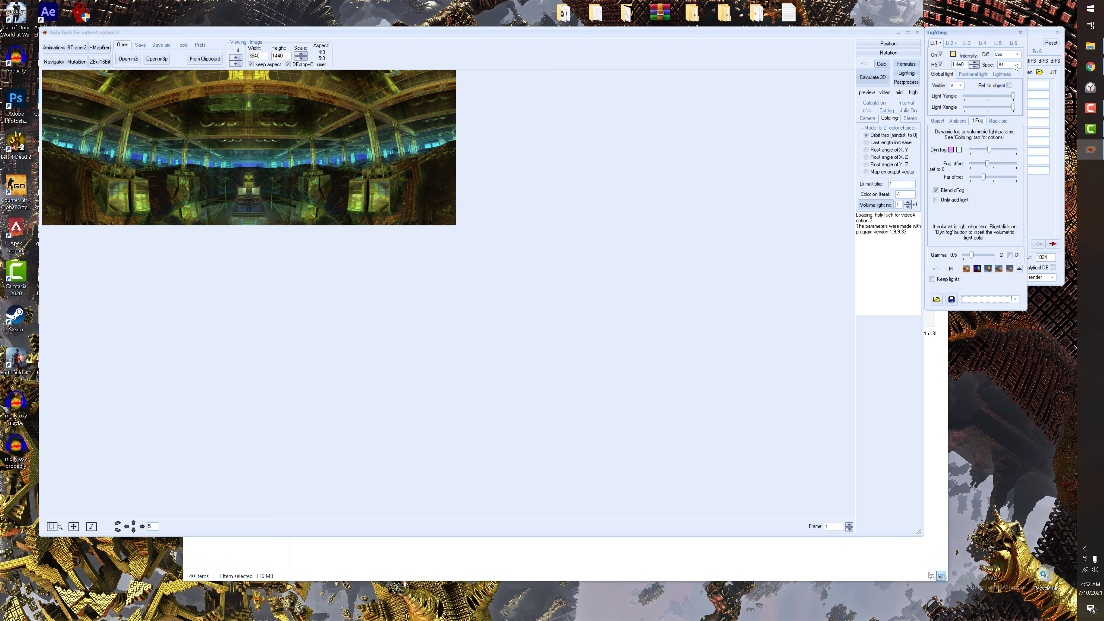
pyautogui.rightClick(940, 152)
pyautogui.click(965, 155)
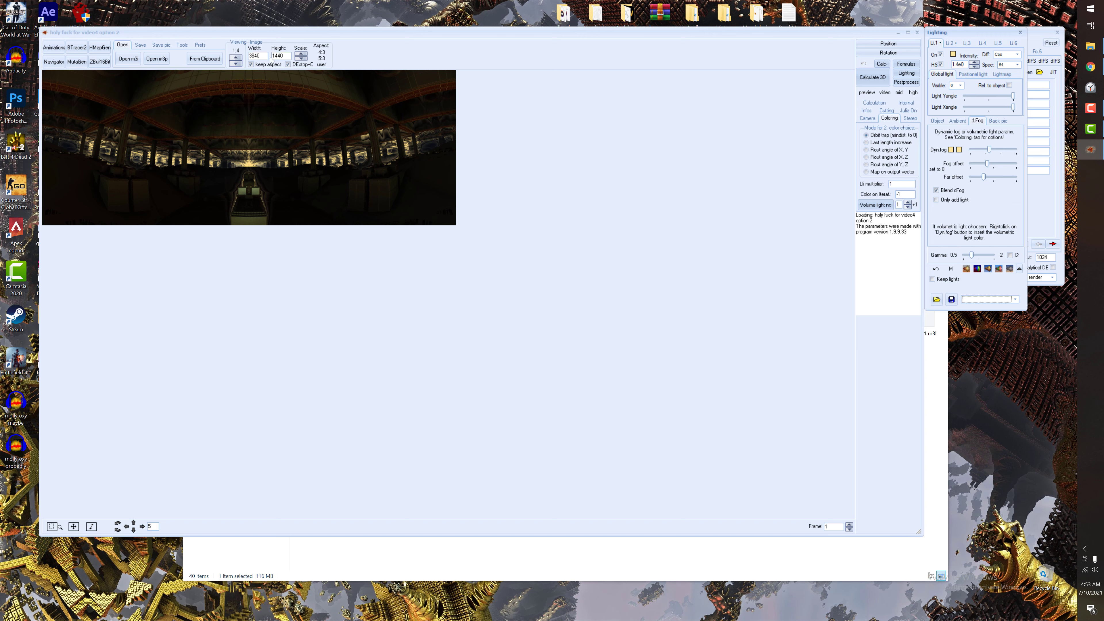
# Open the Navigator with its extended camera options and reduce the far plane to 45.0
pyautogui.click(64, 62)
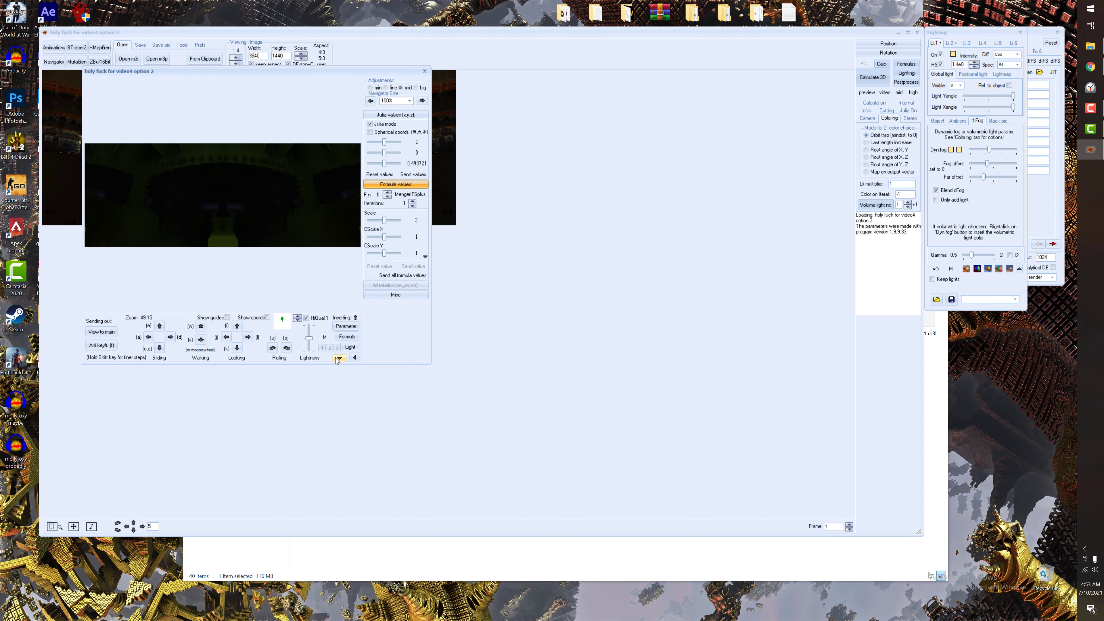
pyautogui.click(339, 358)
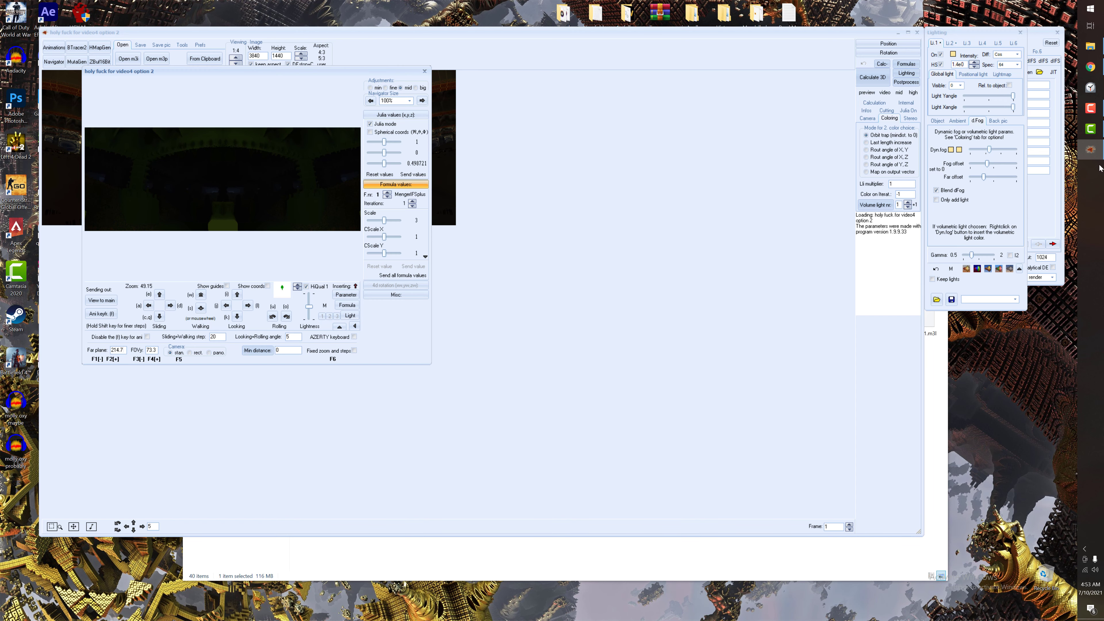
pyautogui.click(1092, 151)
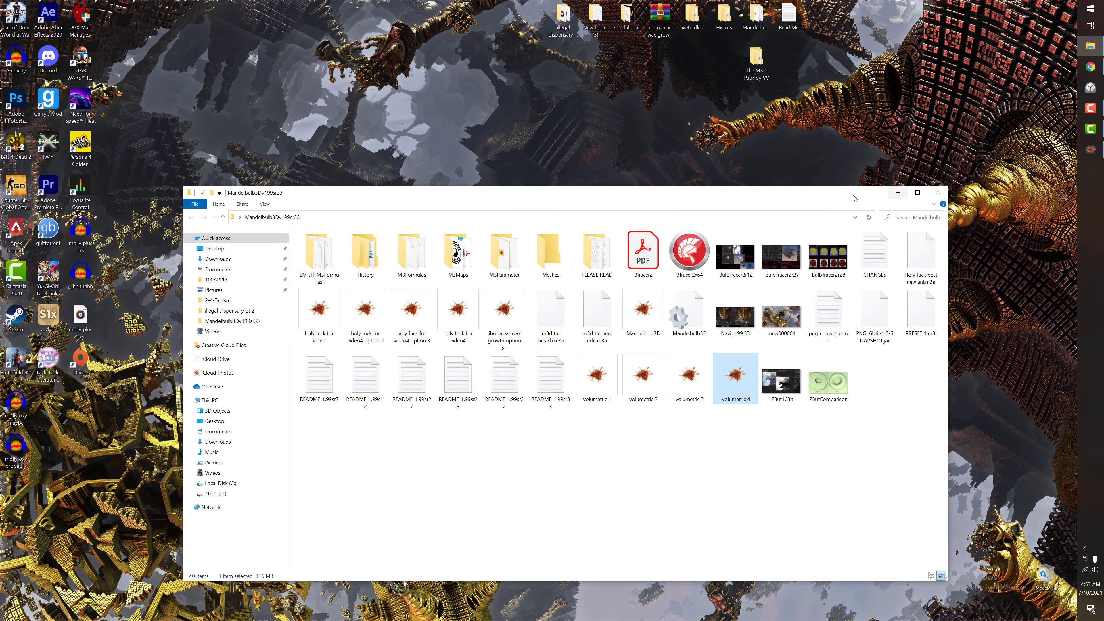
pyautogui.click(1093, 151)
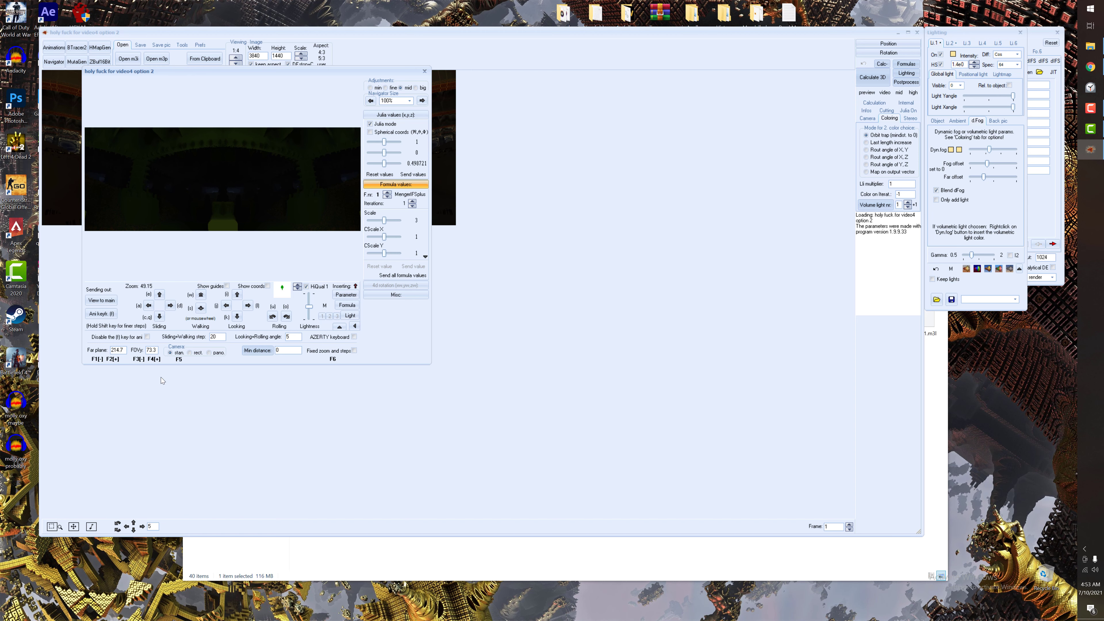
pyautogui.press('F1')
pyautogui.press('F1')
pyautogui.press('F1')
pyautogui.press('F1')
pyautogui.press('F1')
pyautogui.press('F1')
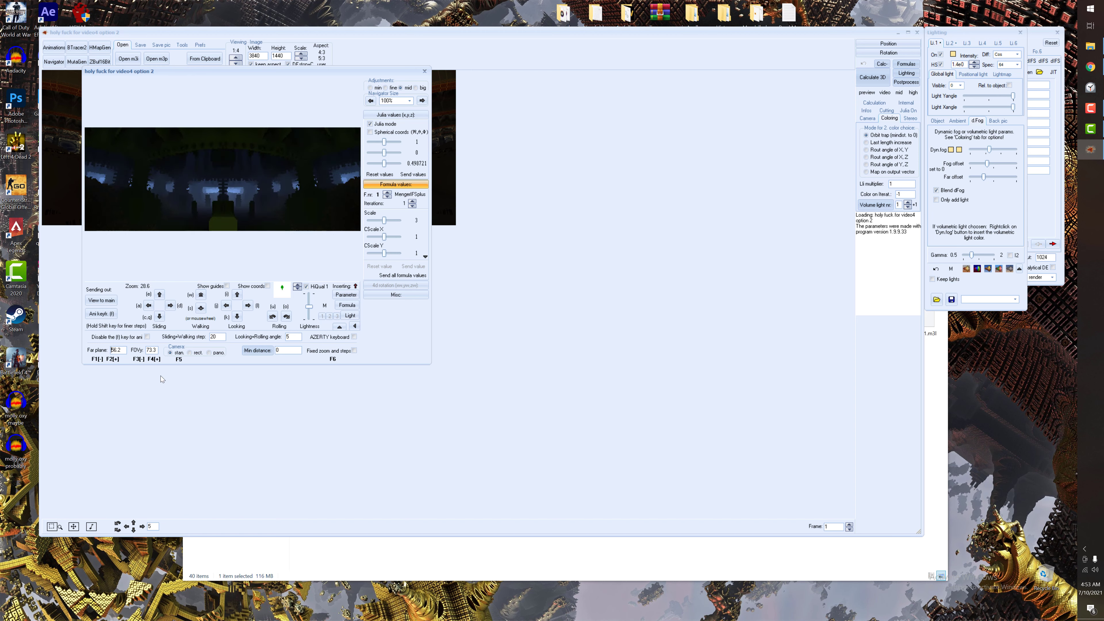
pyautogui.press('F1')
pyautogui.press('F1')
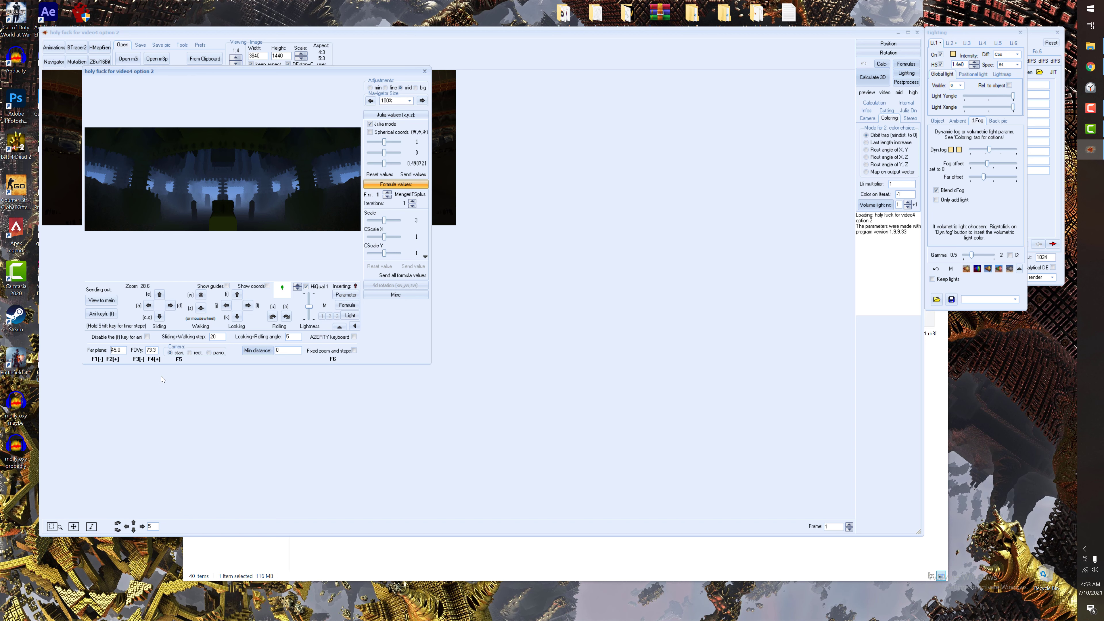
# Try a far plane of 70.4 and 56.3 in the Navigator, and close it without sending the view to the main image
pyautogui.press('F2')
pyautogui.press('F2')
pyautogui.press('F2')
pyautogui.press('F2')
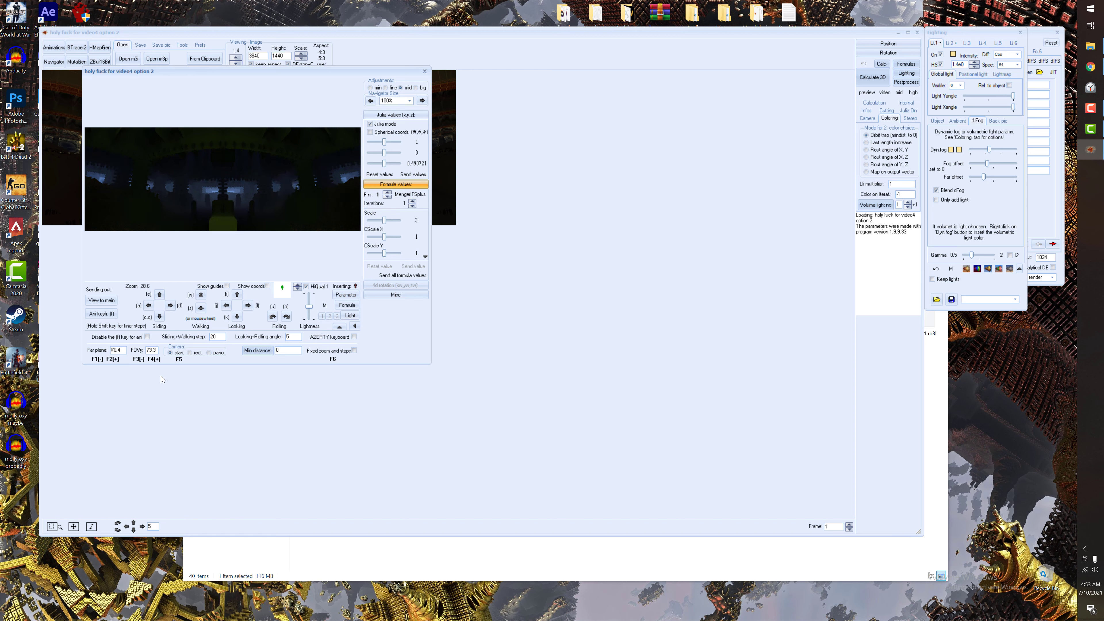
pyautogui.press('F1')
pyautogui.press('F1')
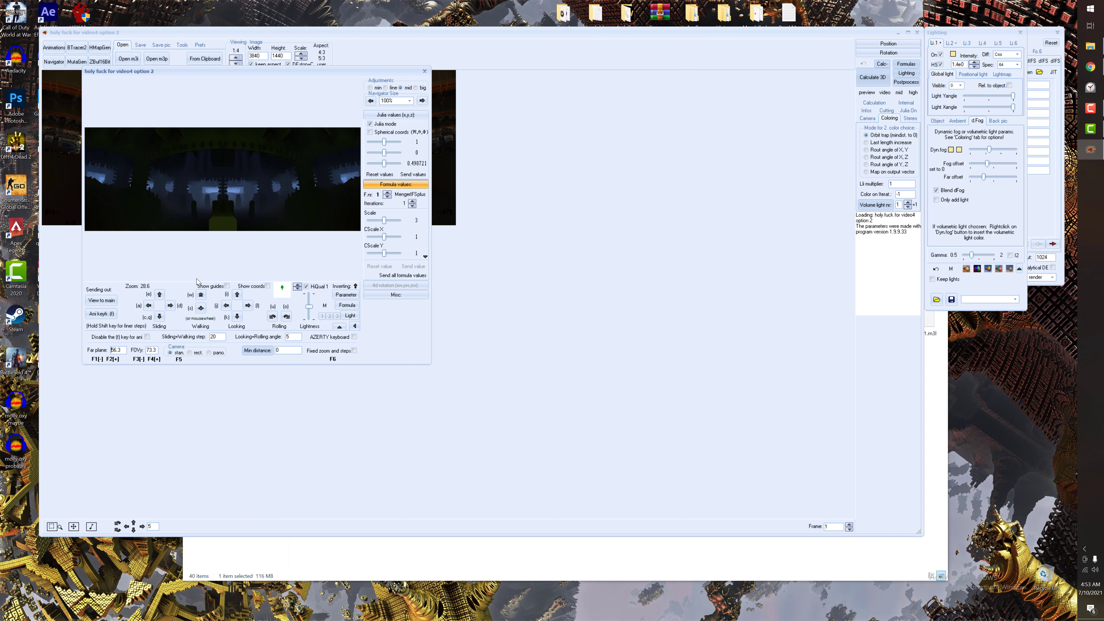
pyautogui.click(424, 72)
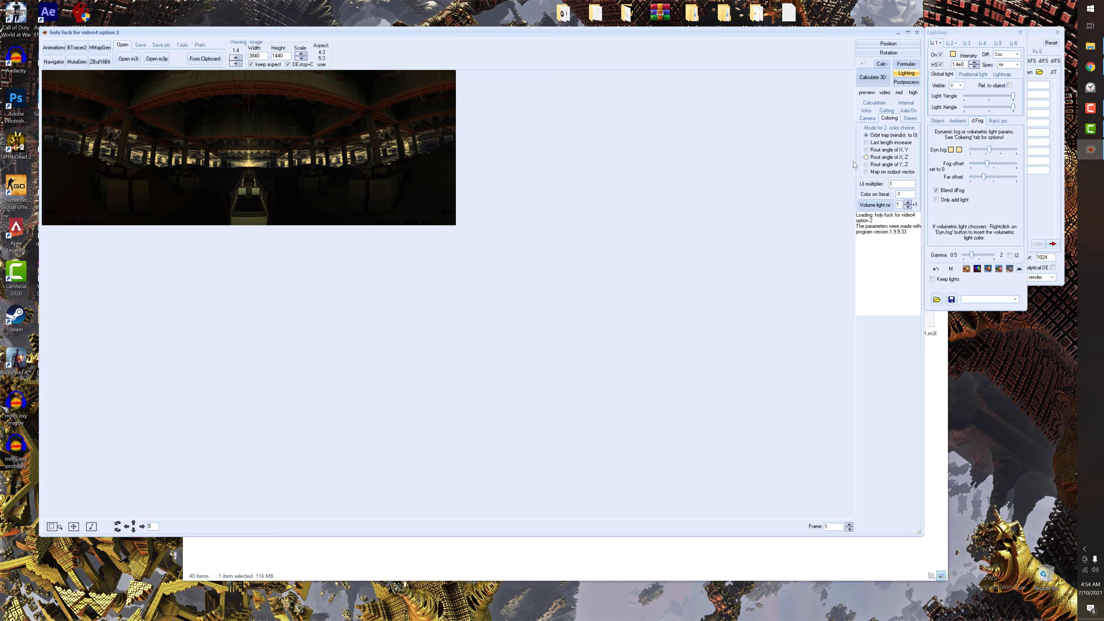
# Review the ambient, fog and object lighting settings, the calculation parameters, and the post-processing options
pyautogui.click(957, 123)
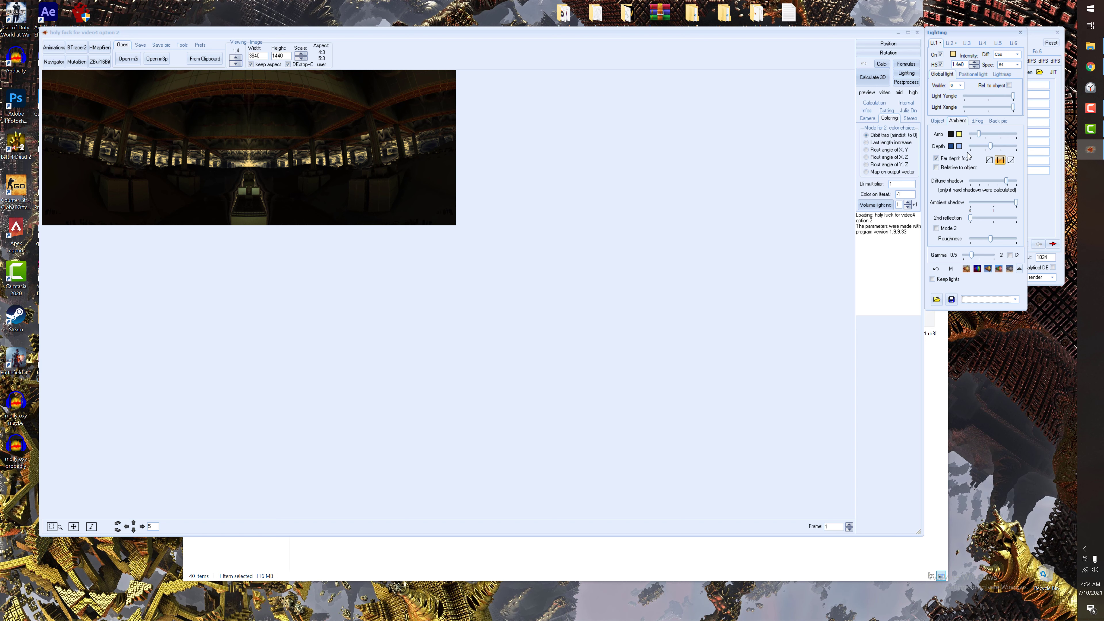
pyautogui.click(984, 122)
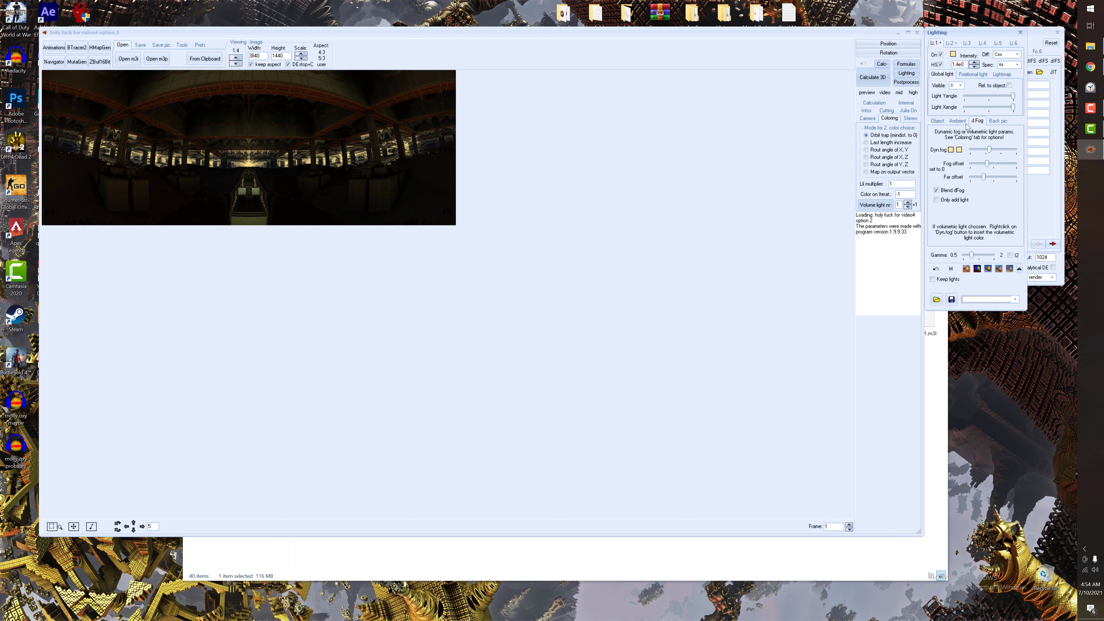
pyautogui.click(940, 122)
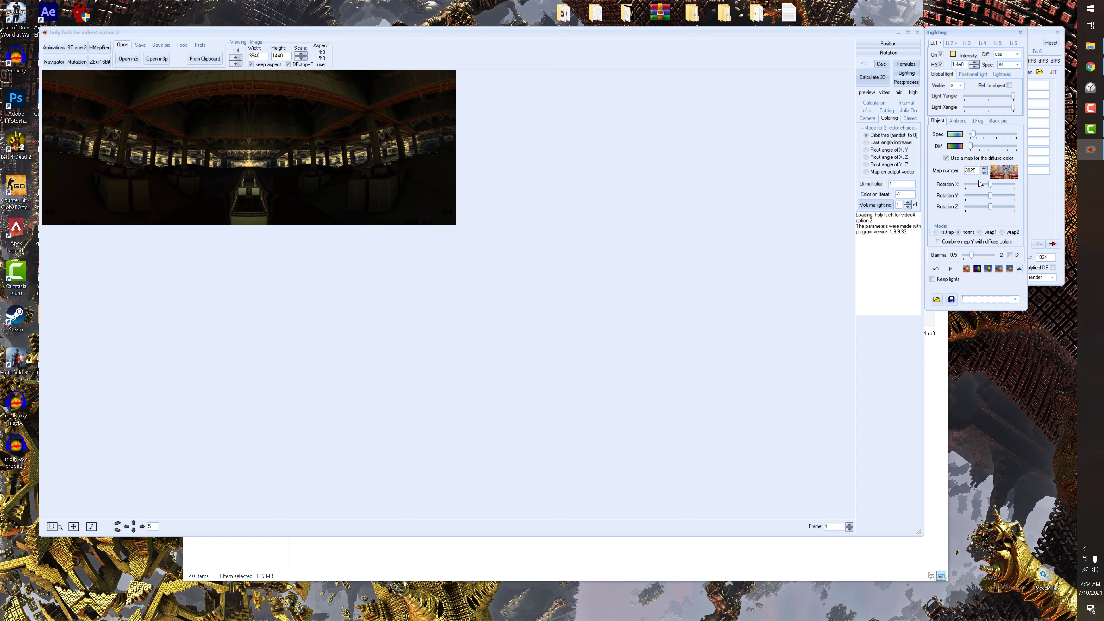
pyautogui.click(873, 102)
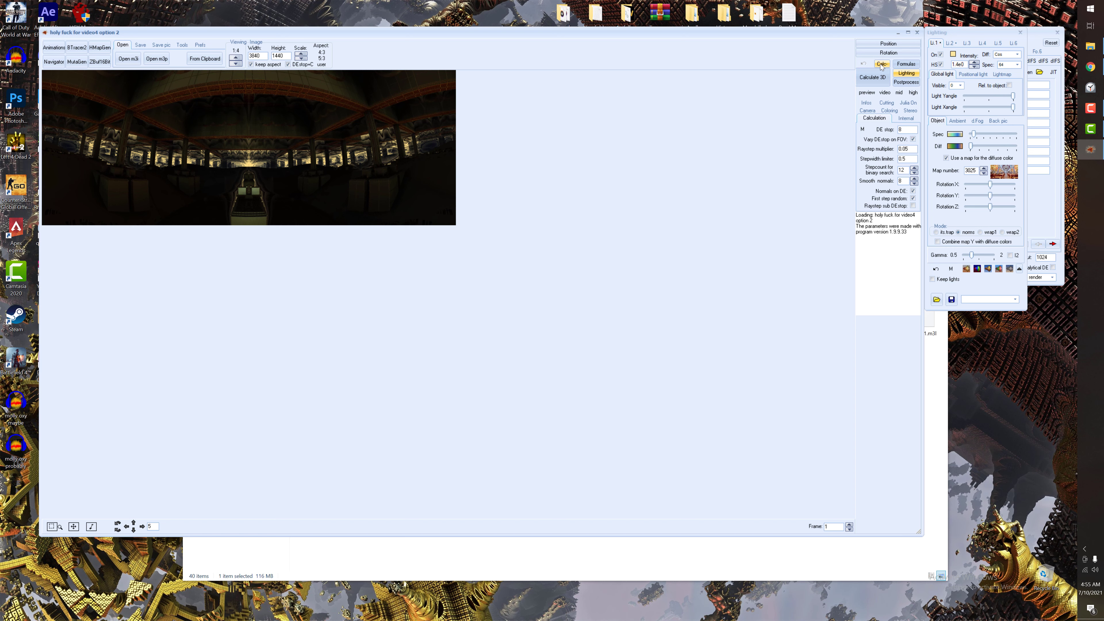
pyautogui.click(906, 82)
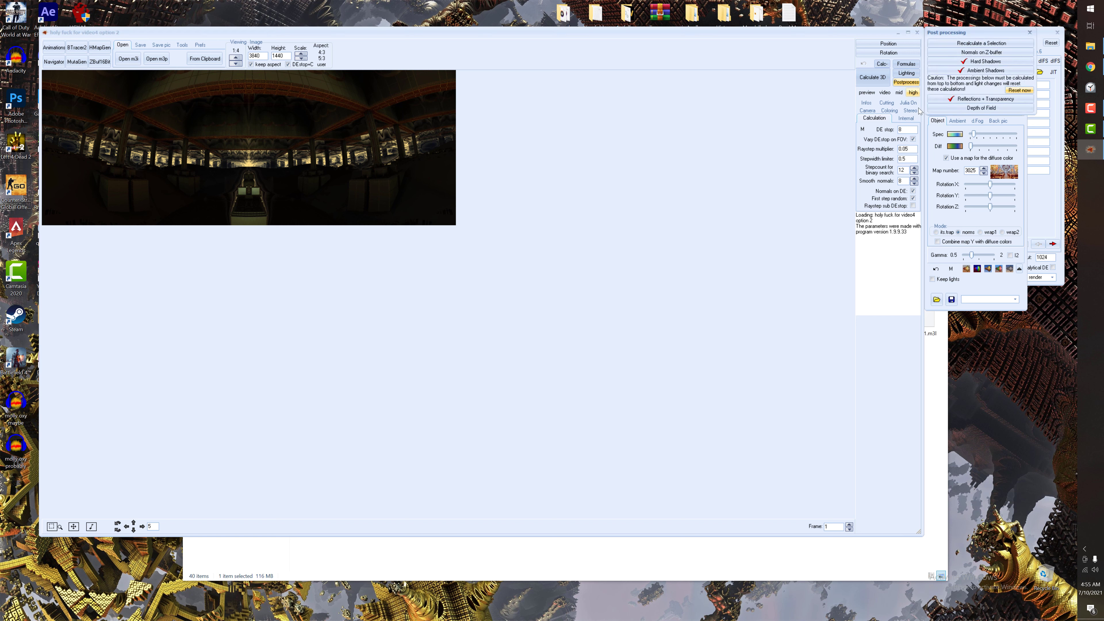